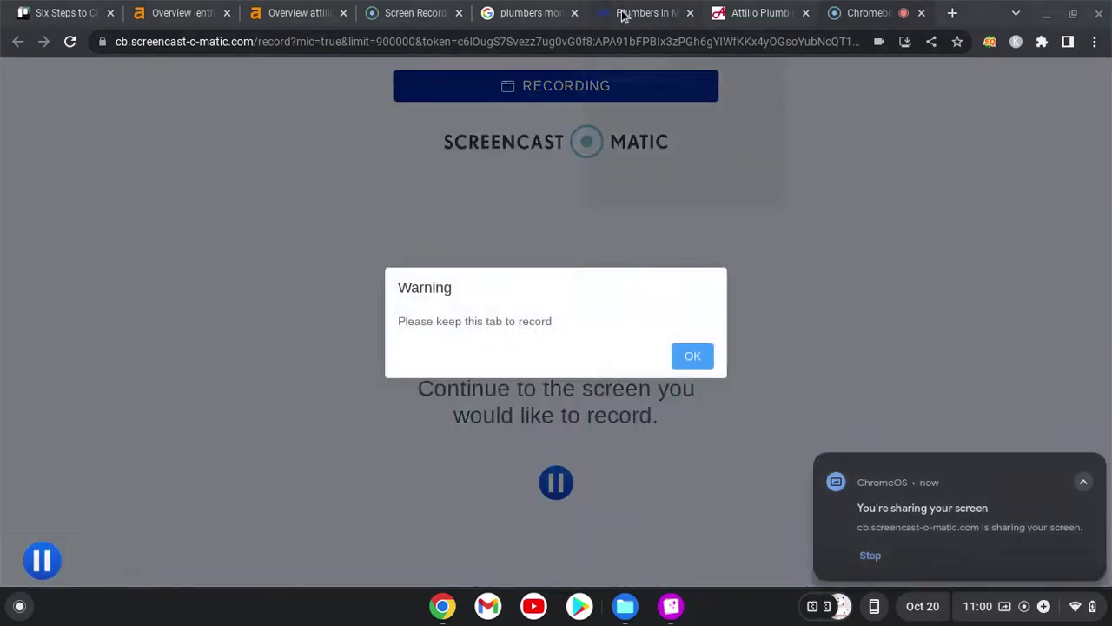
Examine the Attilio Plumbing homepage, from its header and hero banner down to the plumbing, heating and AC services section.
click(747, 14)
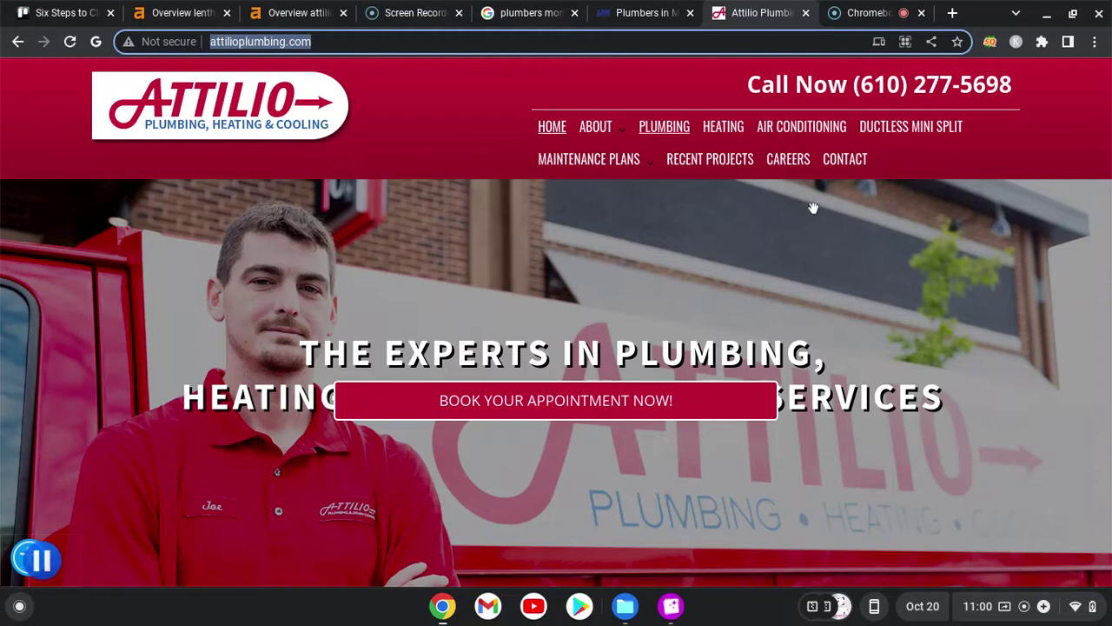
mouse_move(1110, 133)
mouse_down()
mouse_move(1108, 168)
mouse_move(1107, 126)
mouse_up()
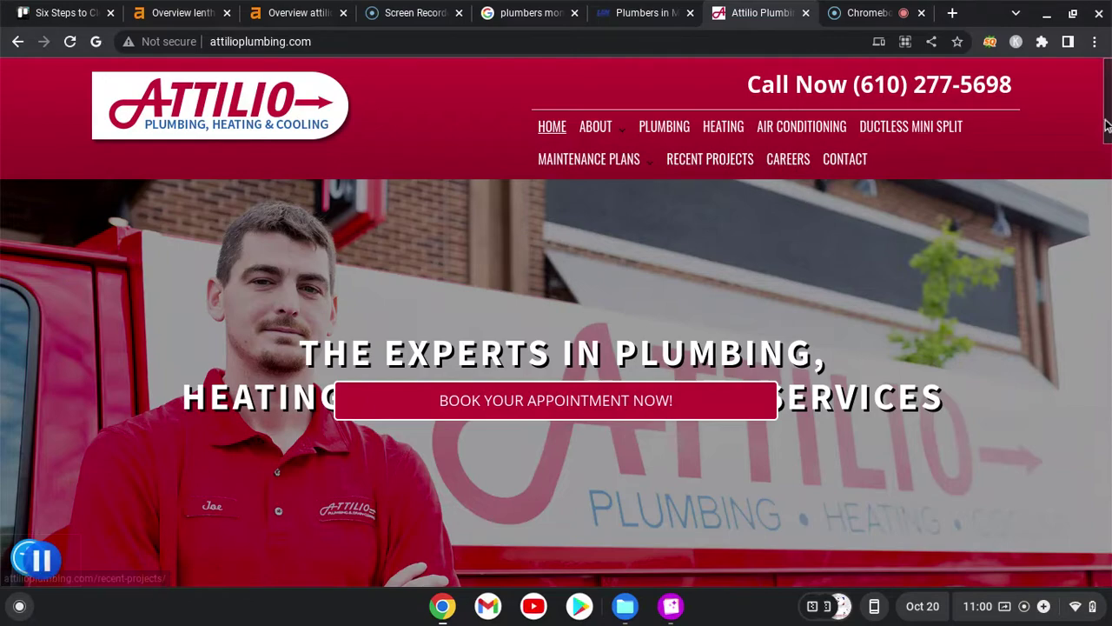
scroll(890, 151, down, 3)
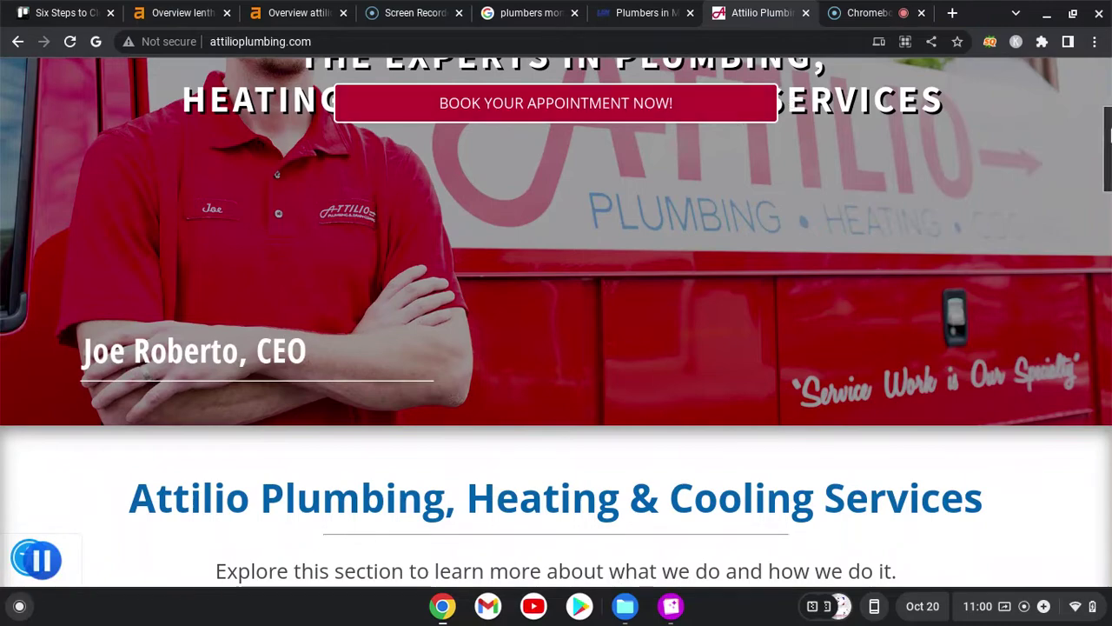
scroll(1109, 135, down, 3)
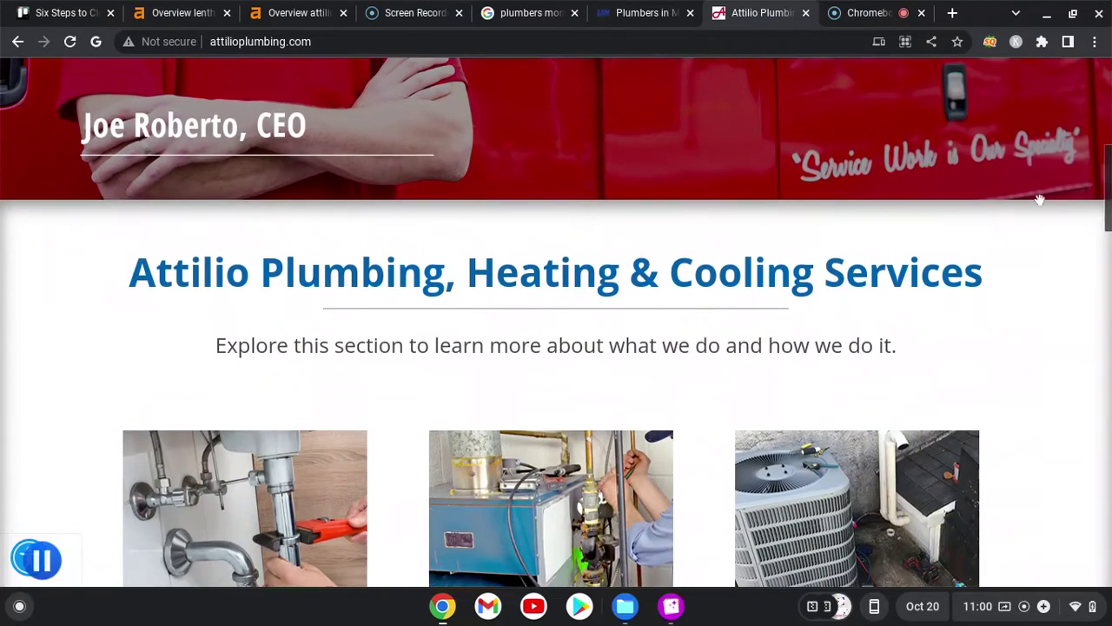
drag(1109, 217, 1108, 242)
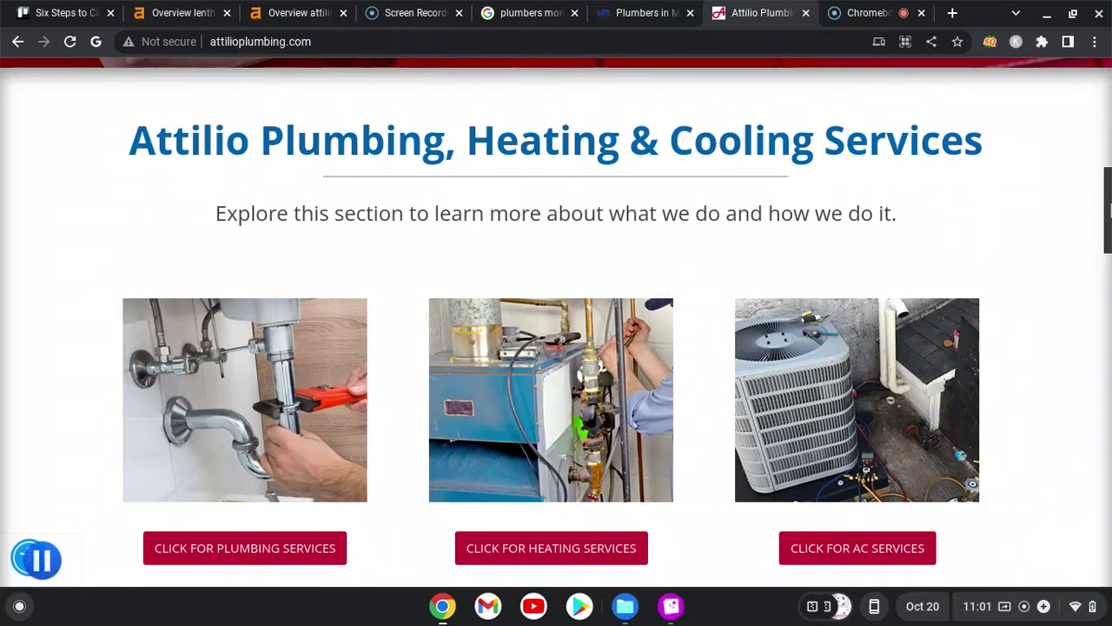
scroll(1103, 210, down, 5)
scroll(1099, 212, up, 5)
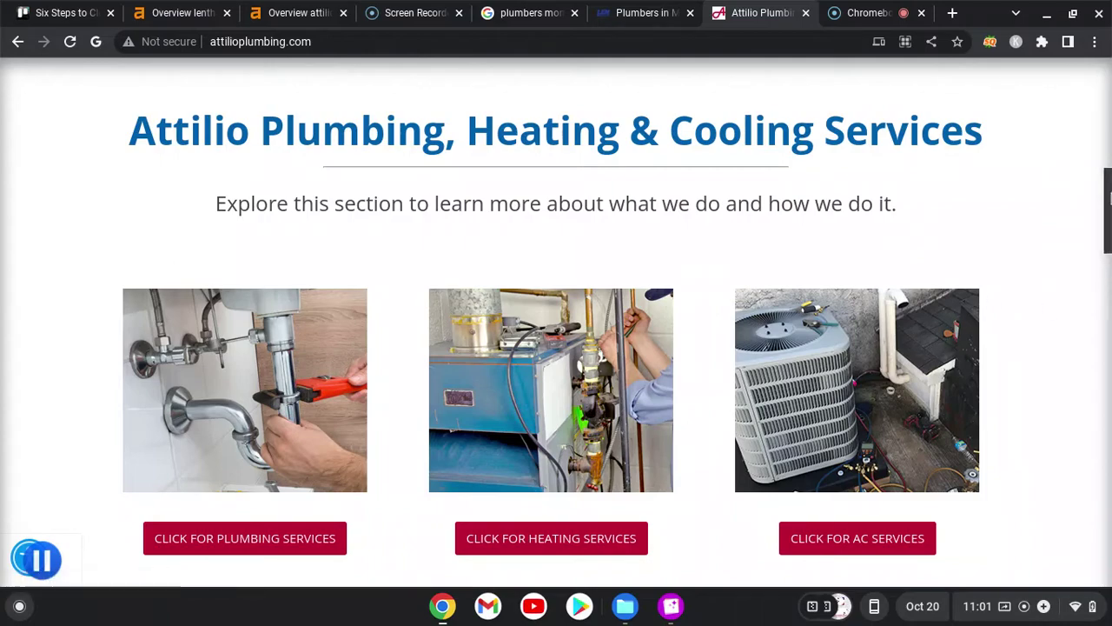
drag(1108, 200, 1099, 68)
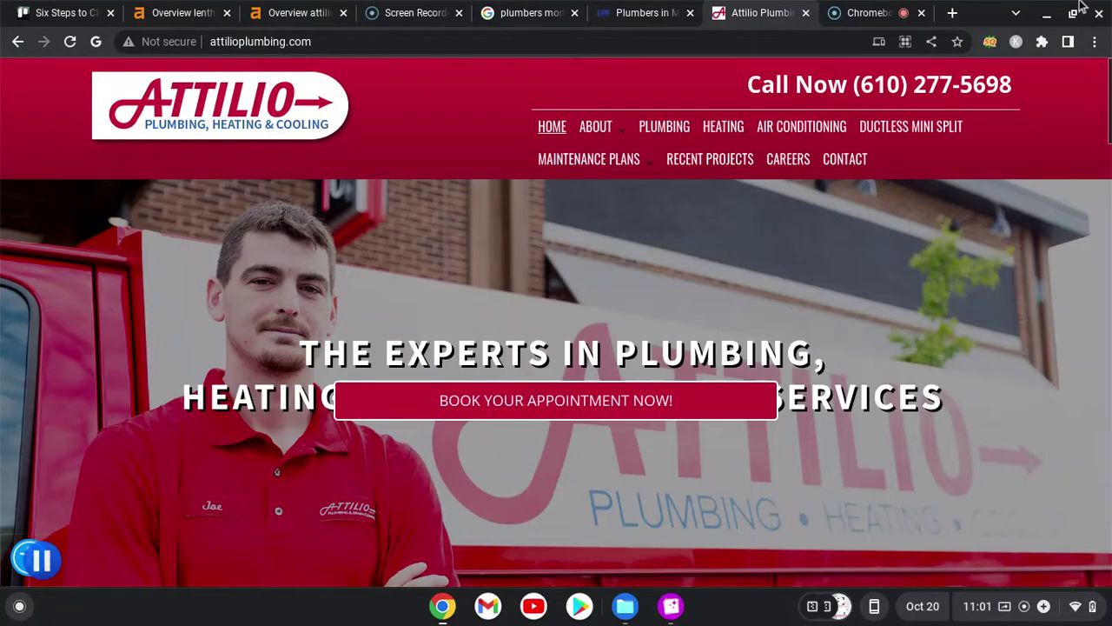
Examine the sponsored plumbers and the local business listings in the Google results for "plumbers montgomery county pa".
click(532, 21)
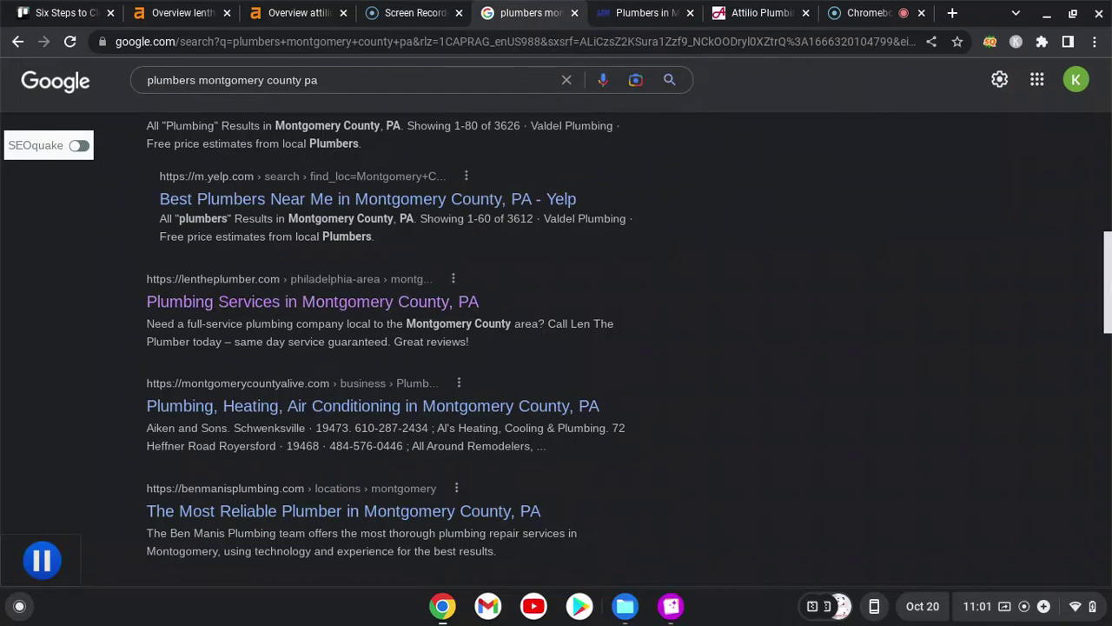
scroll(556, 347, down, 1)
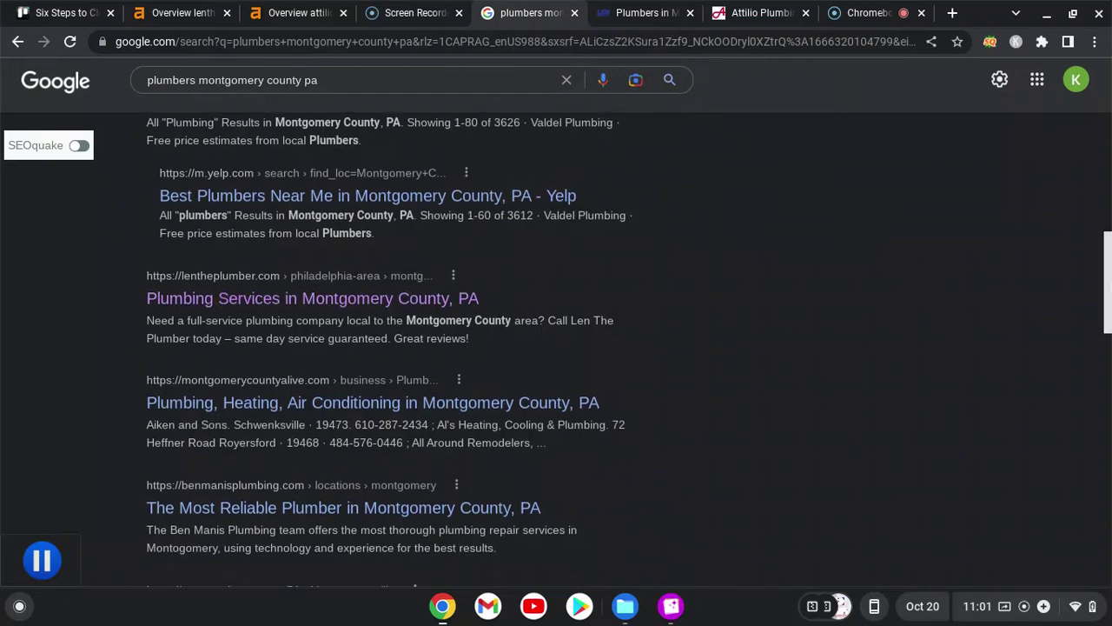
scroll(1093, 198, up, 5)
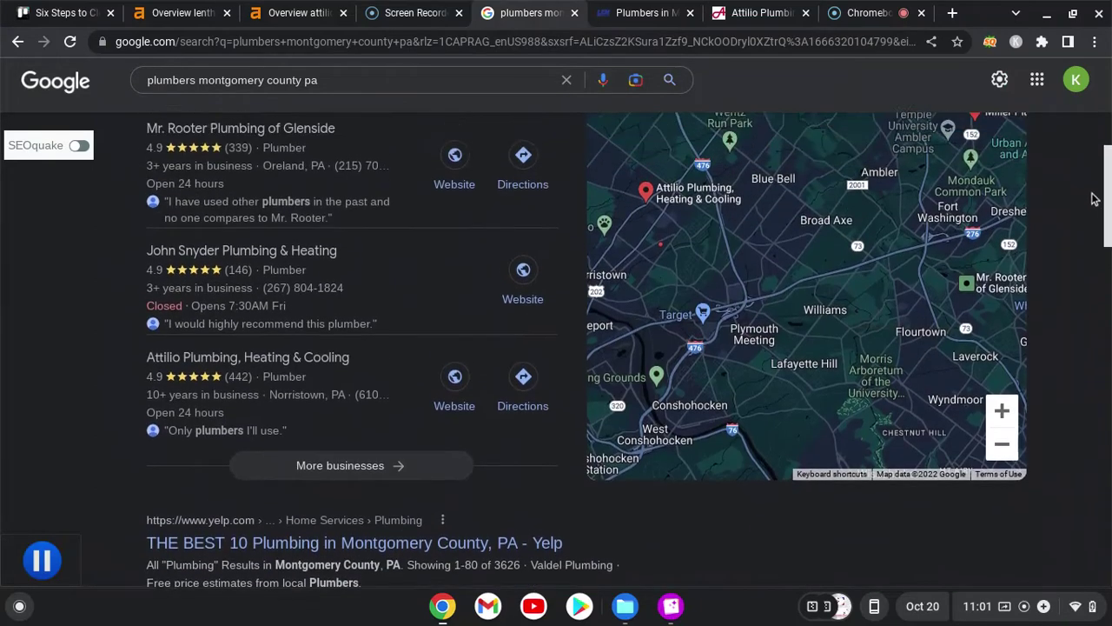
scroll(1093, 198, up, 2)
scroll(1086, 173, up, 5)
scroll(1070, 156, down, 4)
scroll(1069, 184, up, 1)
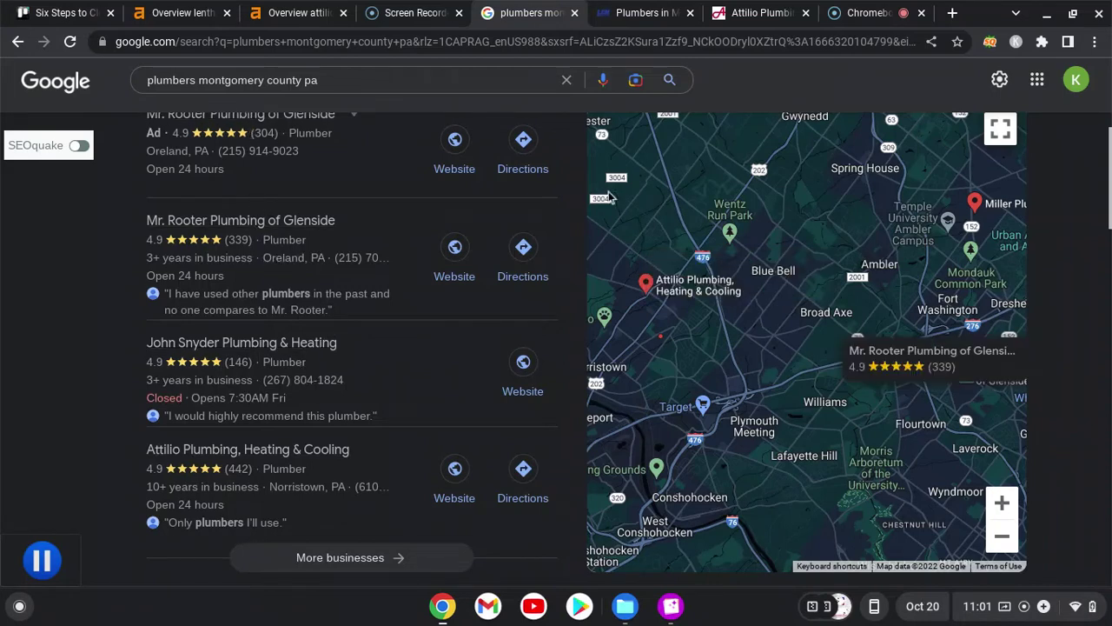
scroll(1104, 192, up, 1)
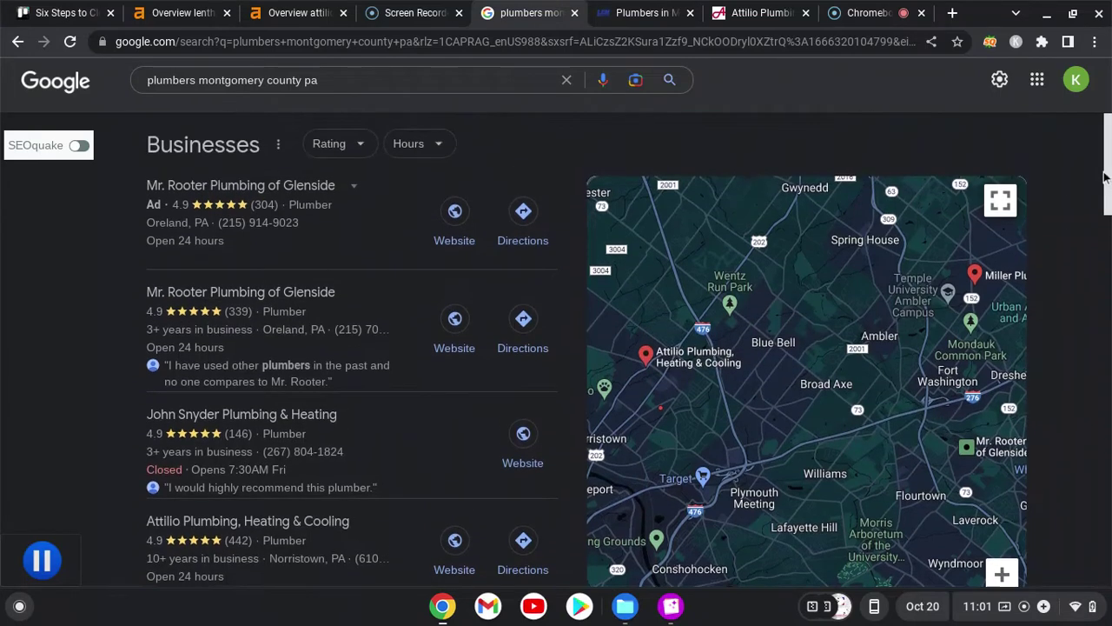
scroll(1104, 191, down, 4)
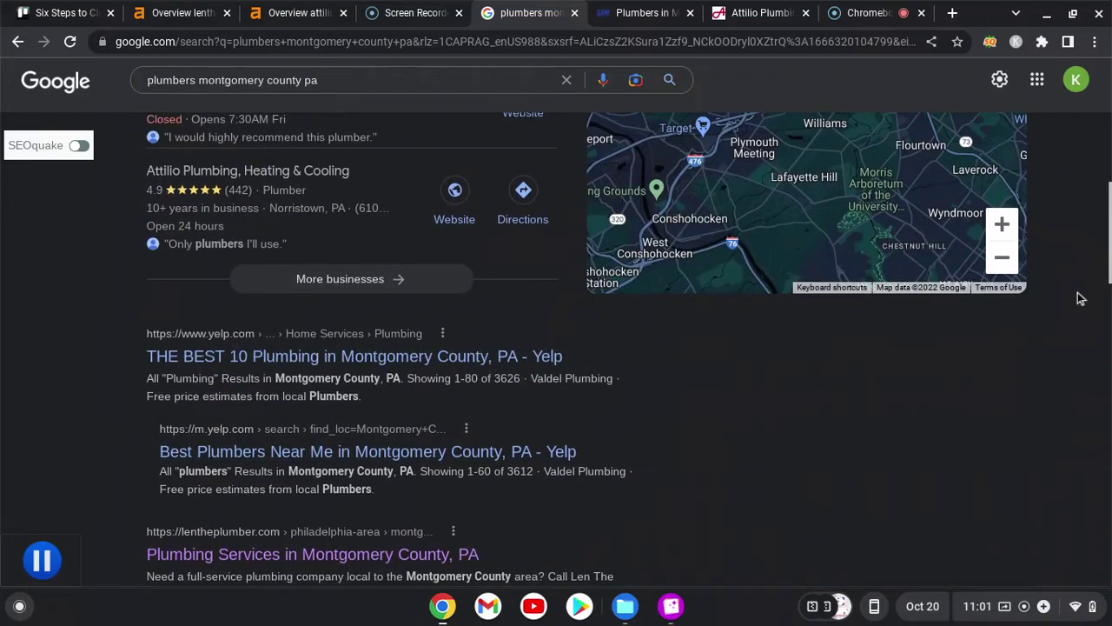
scroll(1104, 208, up, 6)
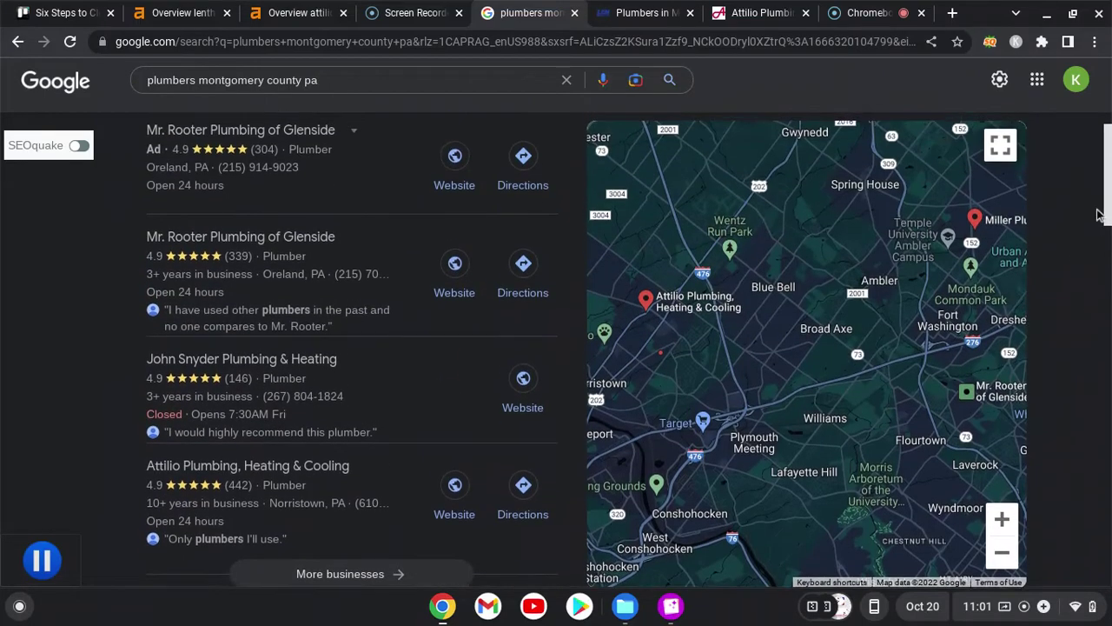
scroll(1085, 160, up, 2)
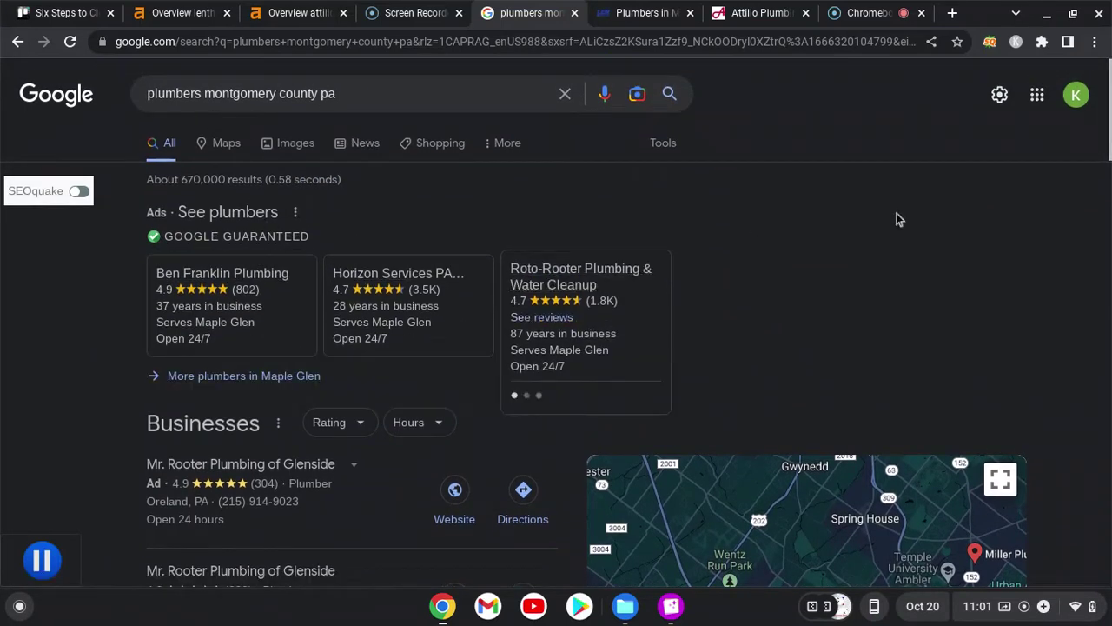
scroll(1106, 155, down, 3)
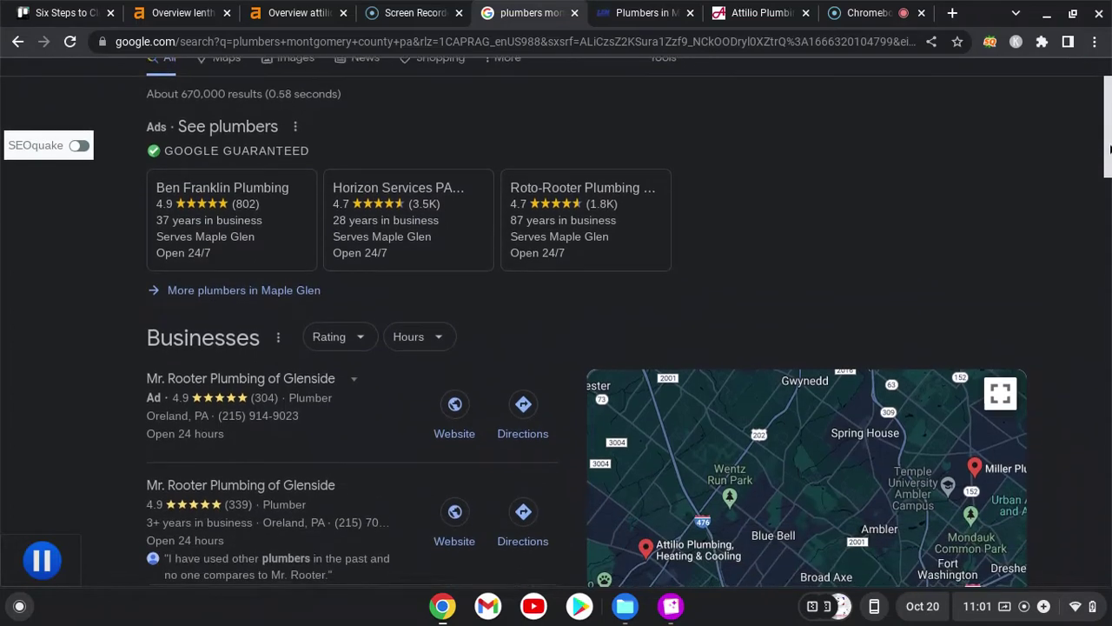
scroll(1106, 155, up, 1)
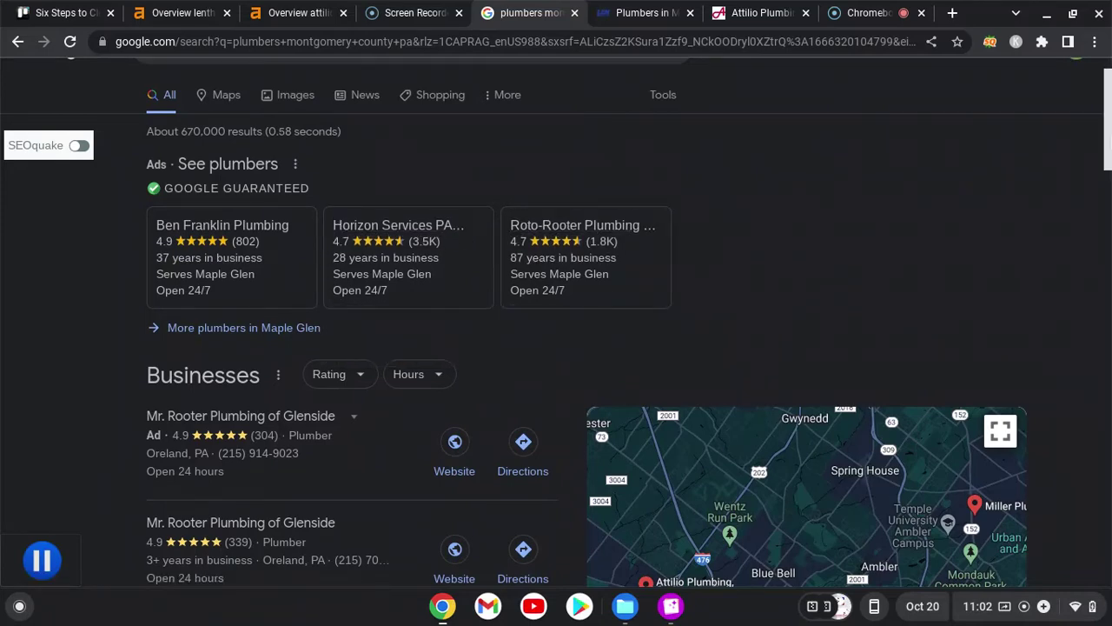
Compare the local map listings with the organic results below them, including the Yelp and Len The Plumber entries.
drag(1109, 139, 1109, 213)
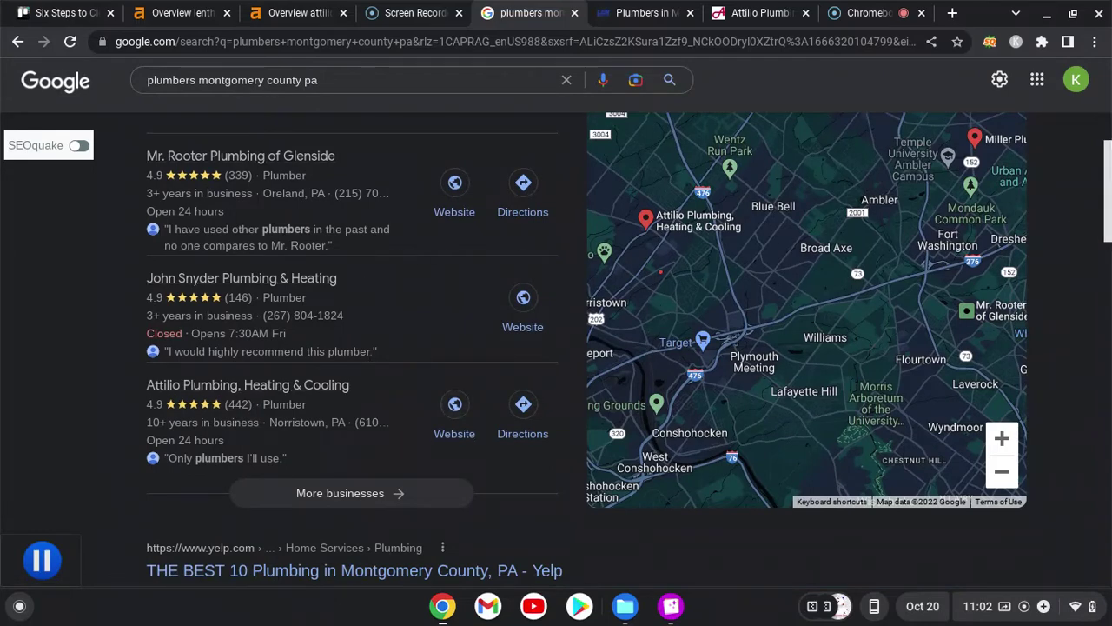
drag(1108, 148, 1104, 216)
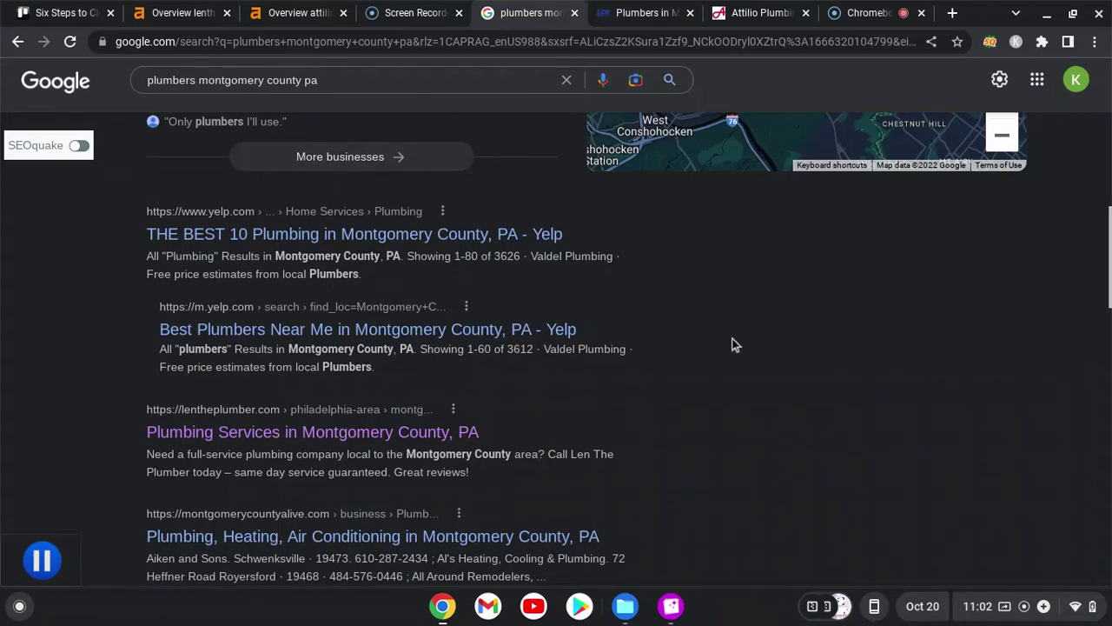
drag(1110, 225, 1109, 294)
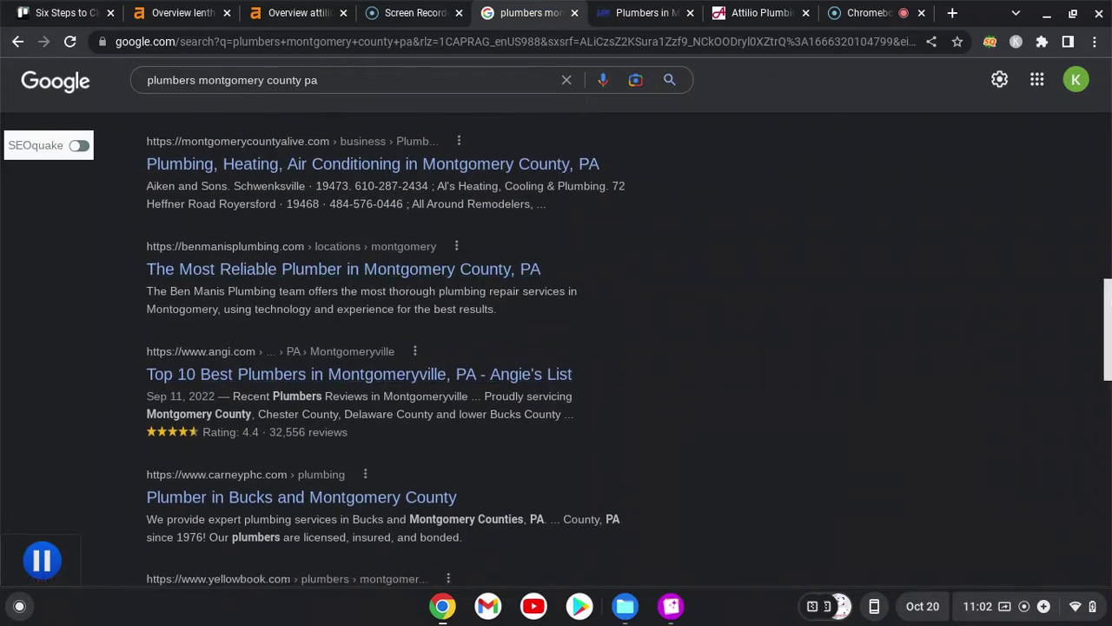
drag(1108, 330, 1068, 144)
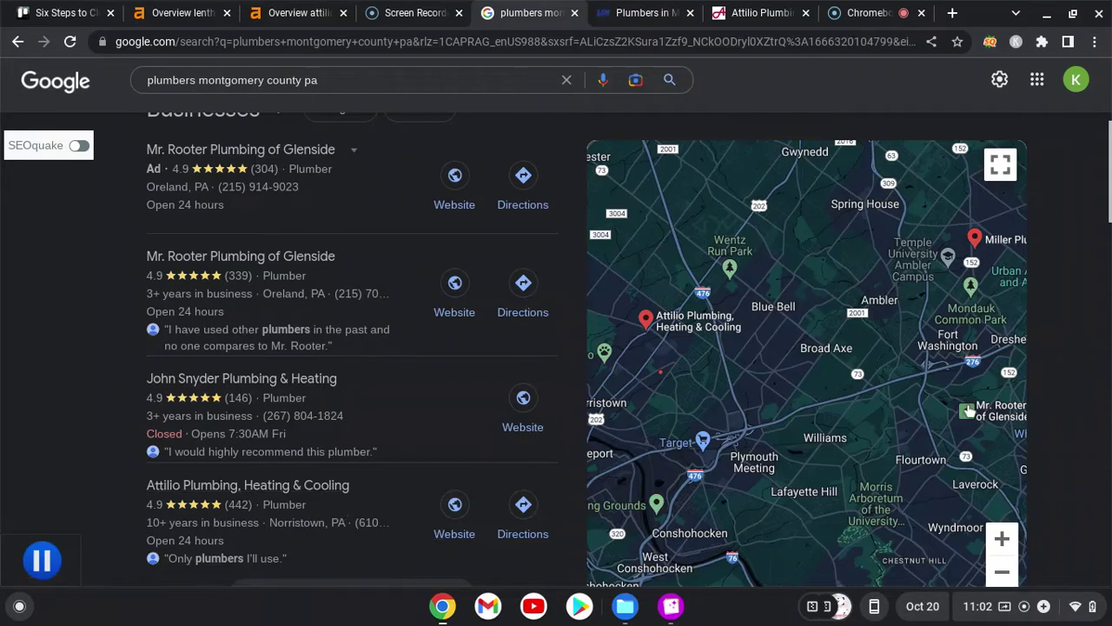
scroll(1108, 214, down, 4)
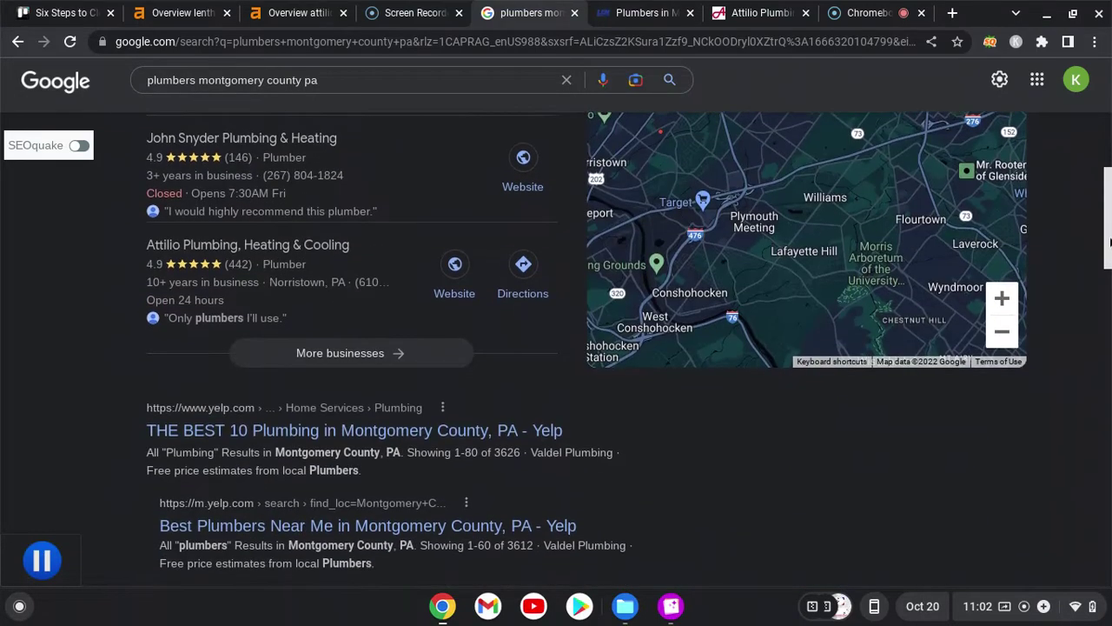
scroll(1108, 214, up, 3)
drag(1108, 215, 1096, 270)
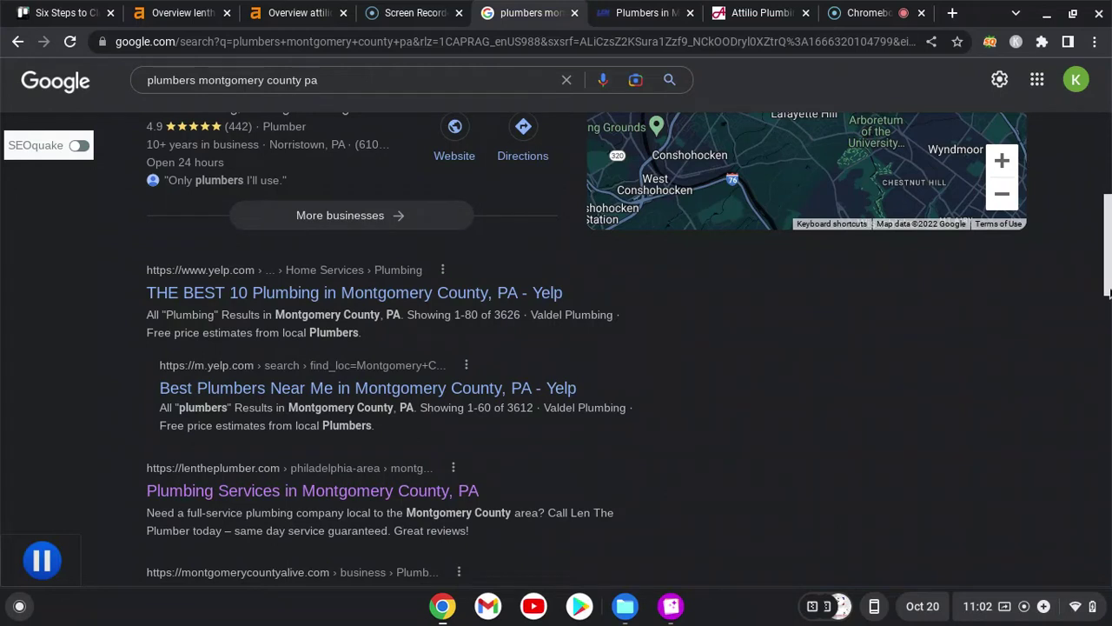
drag(1107, 293, 1107, 291)
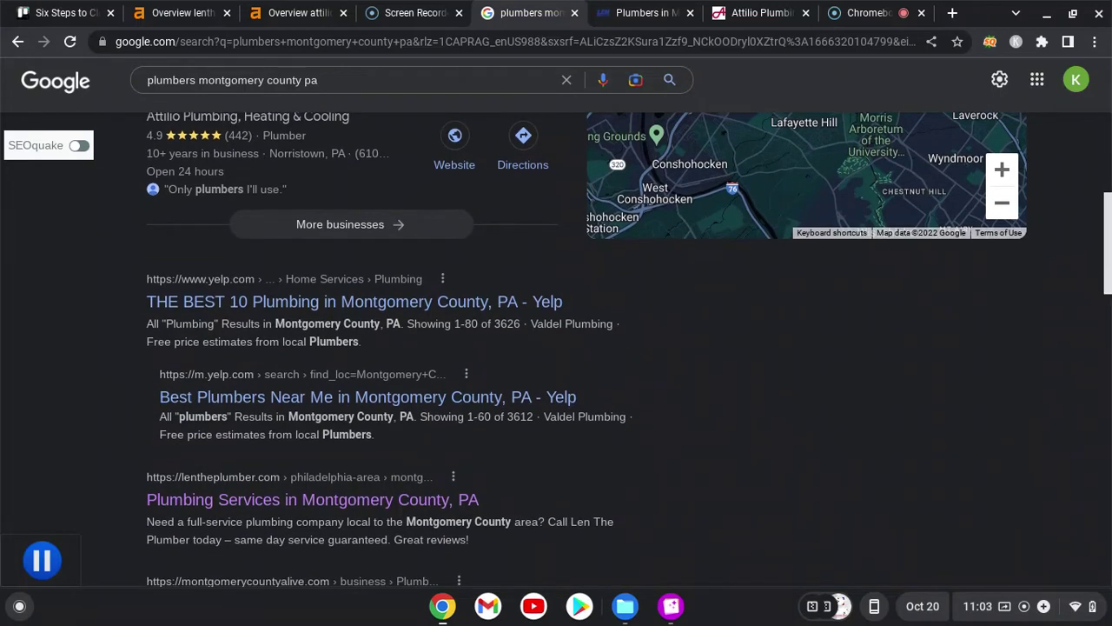
Open the organic keywords report for attilioplumbing.com in Ahrefs and view the lentheplumber.com overview for comparison.
click(296, 12)
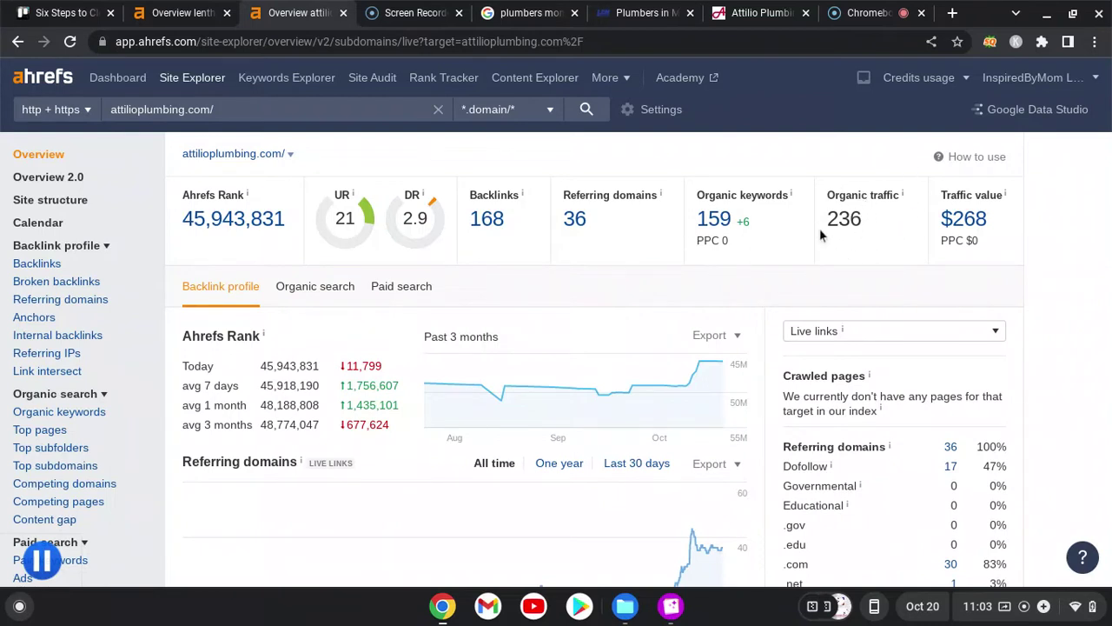
click(714, 220)
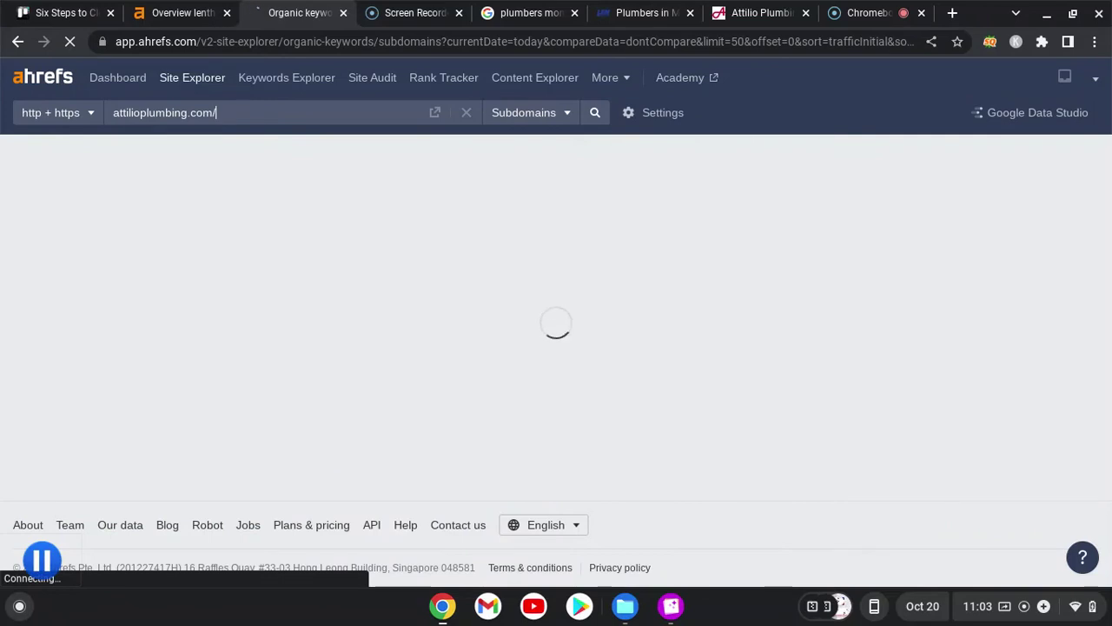
click(192, 15)
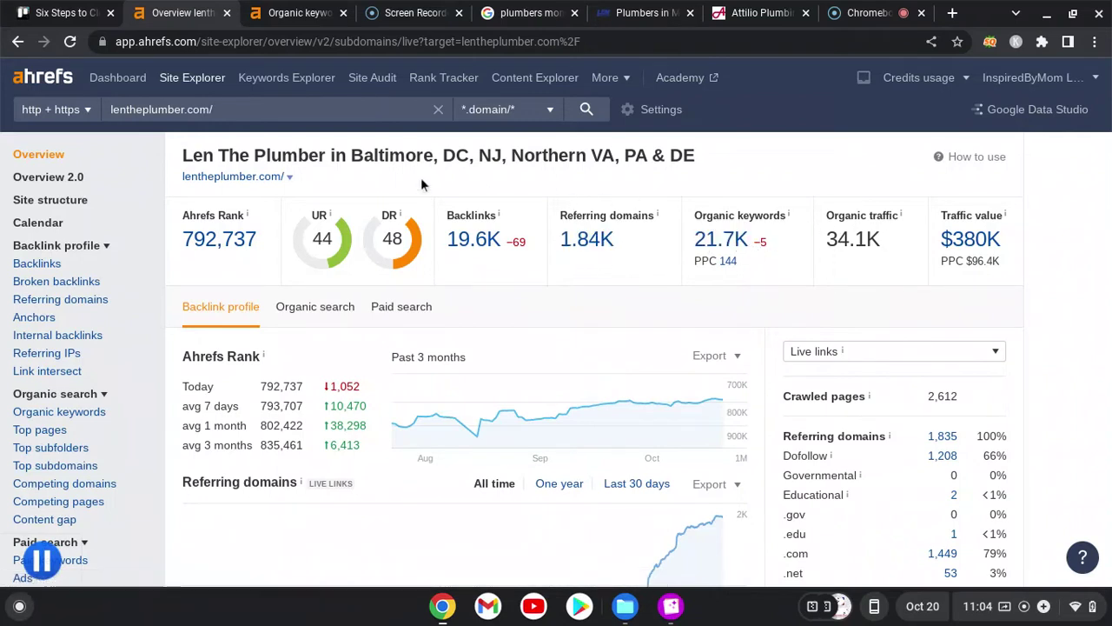
Review the organic keywords list for attilioplumbing.com, checking the volume, difficulty, traffic and position of each keyword.
click(276, 11)
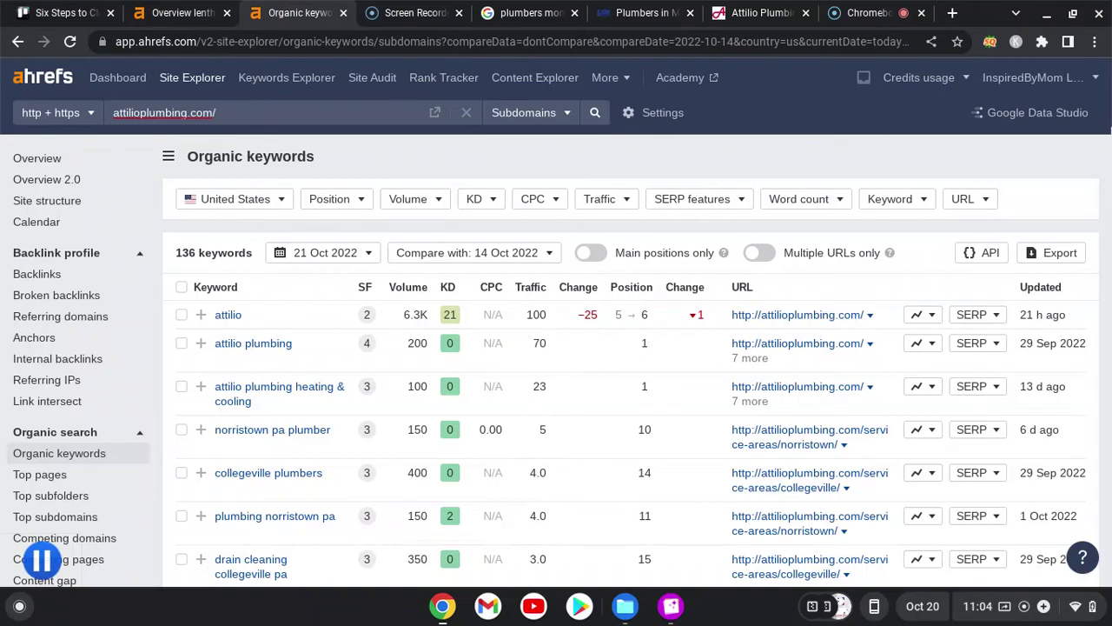
scroll(608, 348, down, 2)
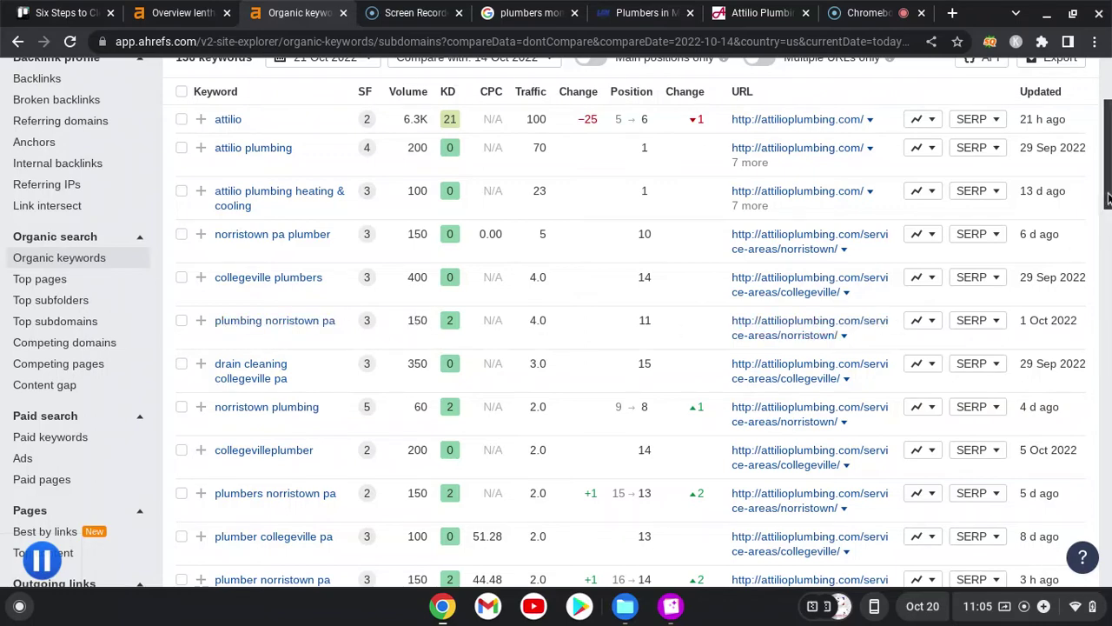
drag(1107, 199, 1109, 301)
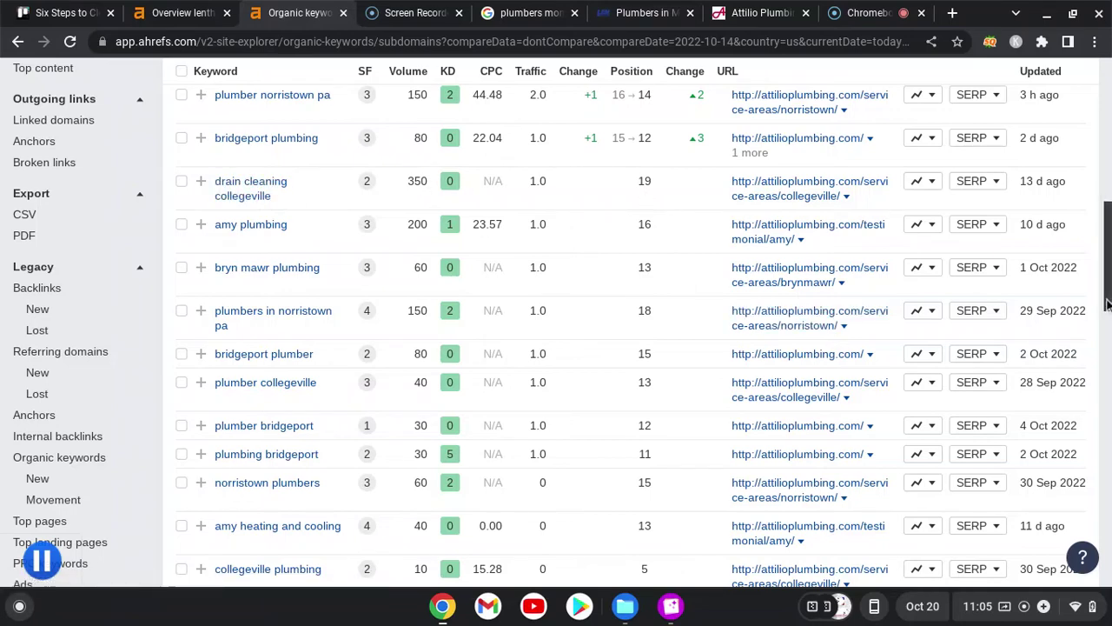
drag(1106, 302, 1105, 146)
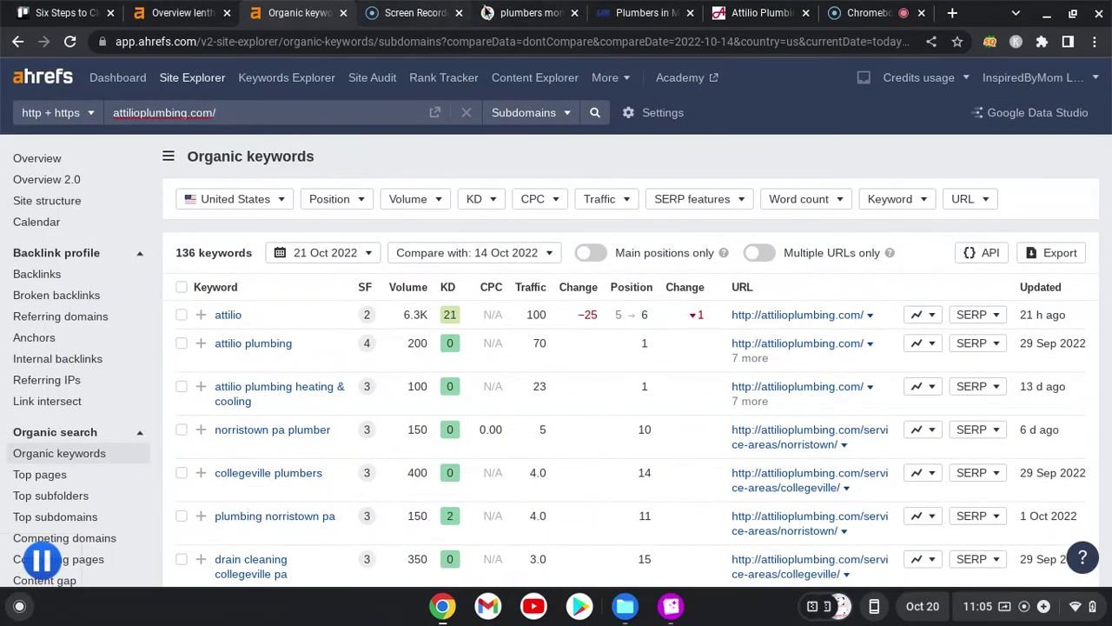
Return to the Attilio Plumbing homepage and inspect its hero banner down to the services heading.
mouse_move(510, 9)
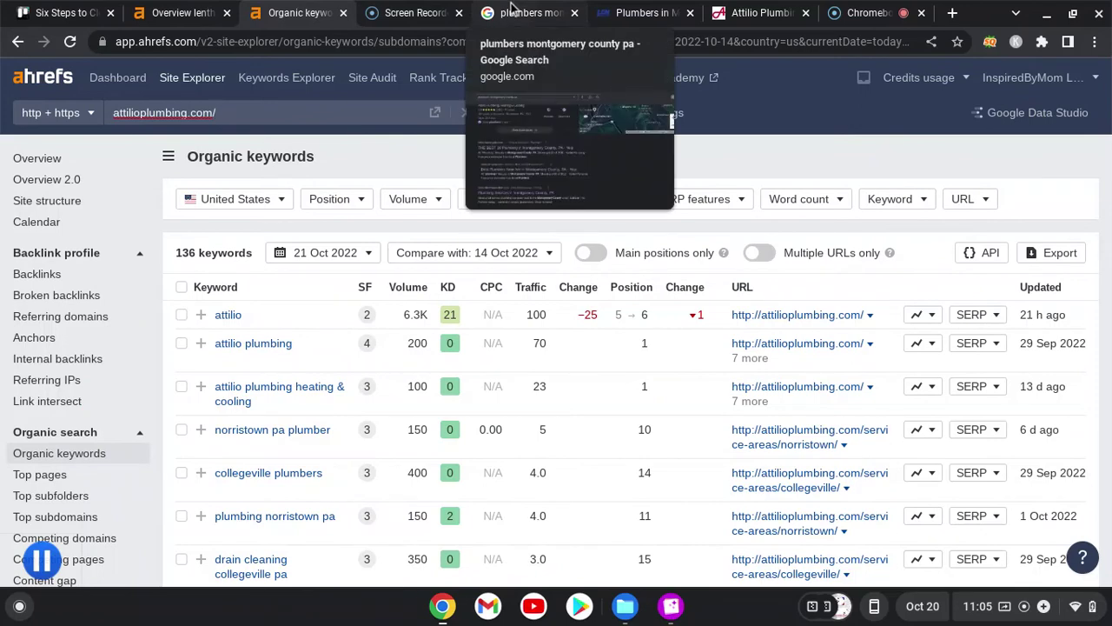
click(735, 13)
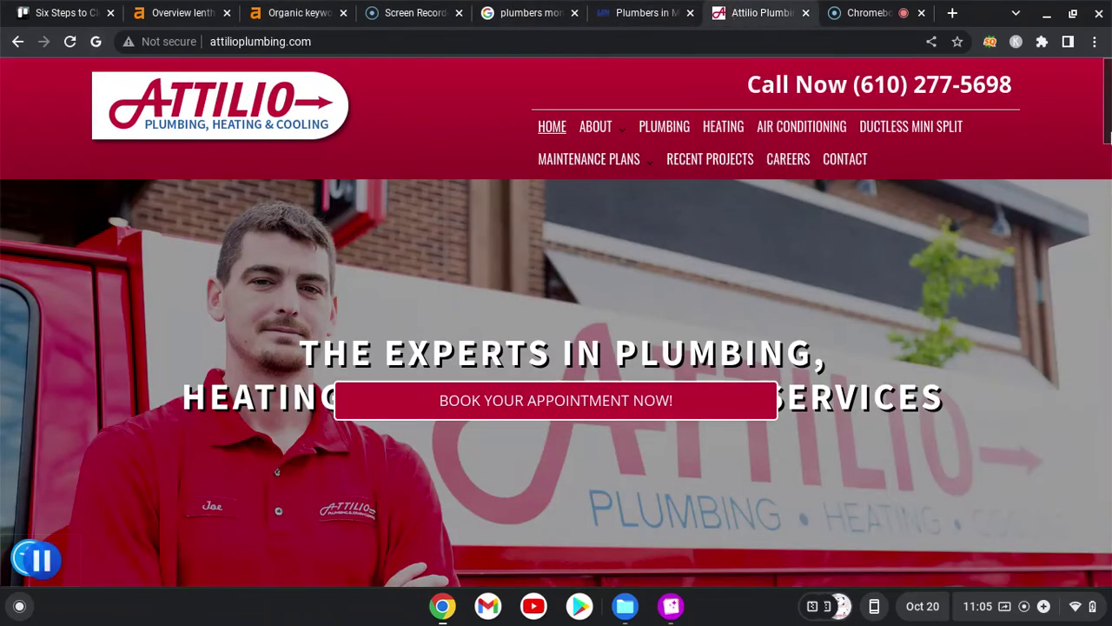
drag(1107, 96, 1108, 133)
drag(1108, 178, 1108, 139)
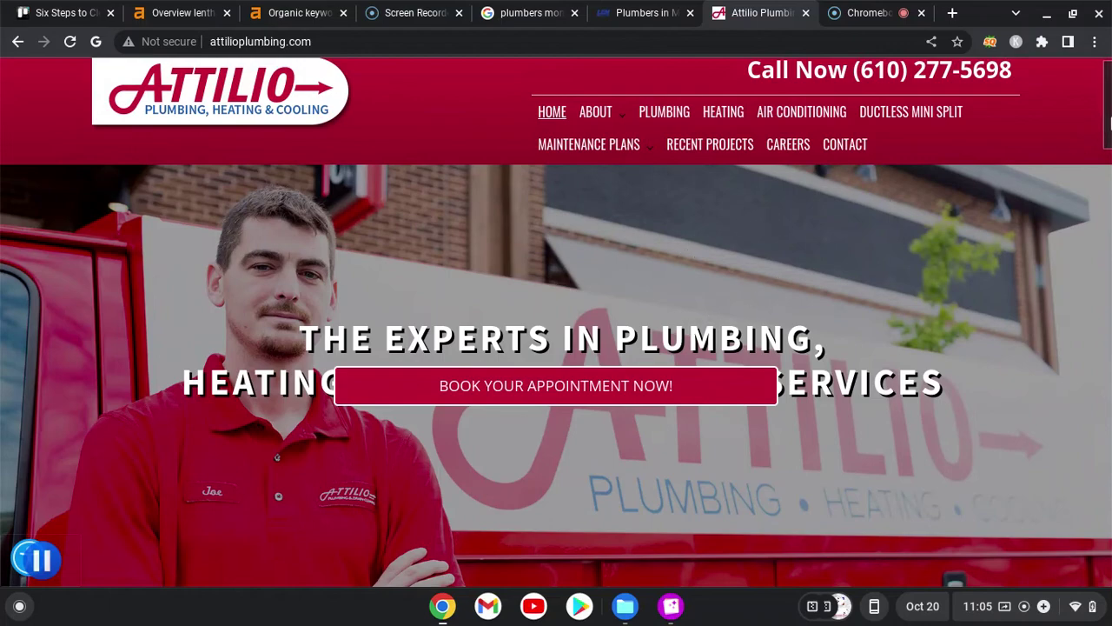
drag(1109, 120, 1108, 172)
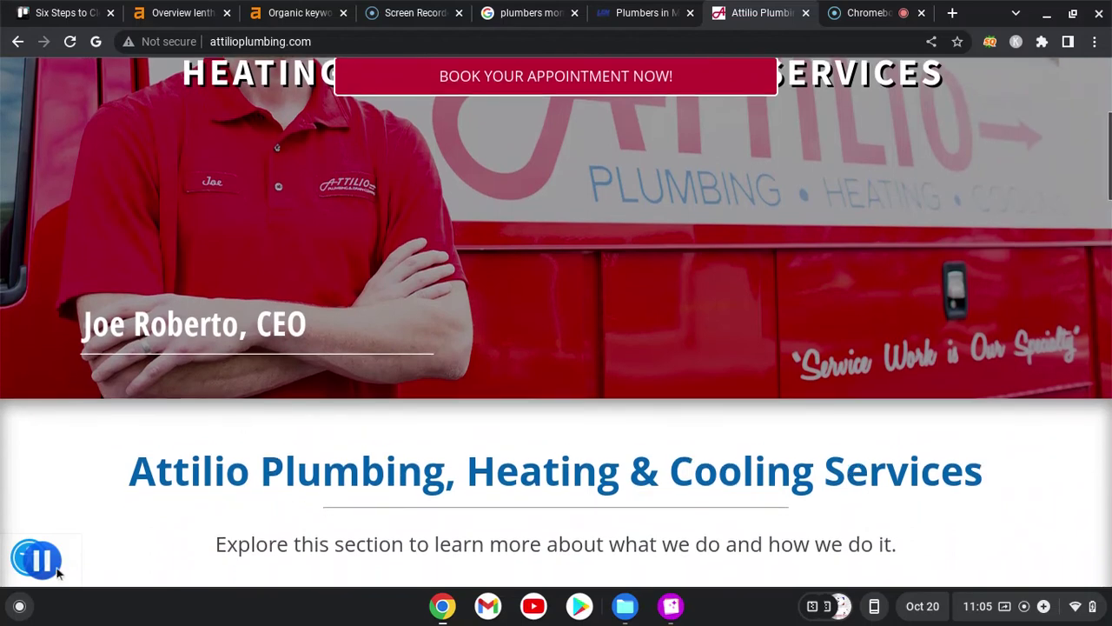